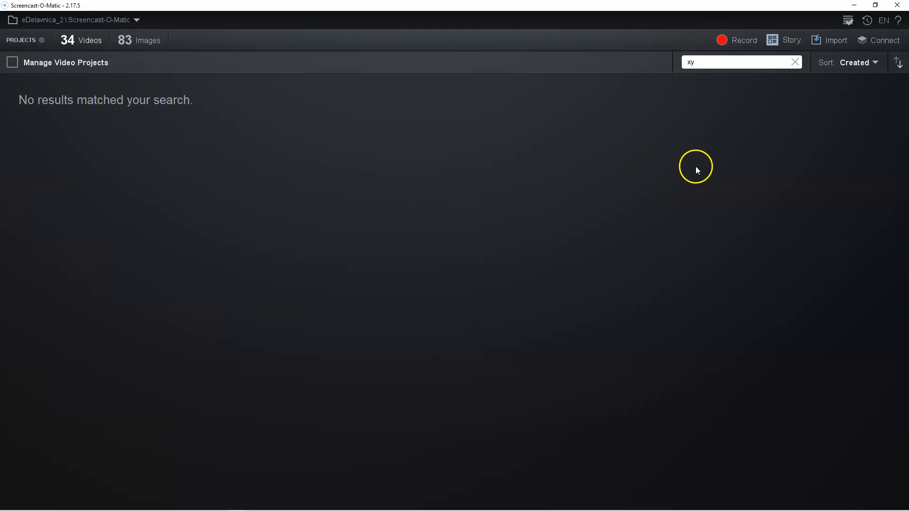
Create a new story that starts from a blank storyboard.
{"action": "left_click", "coordinate": [773, 43]}
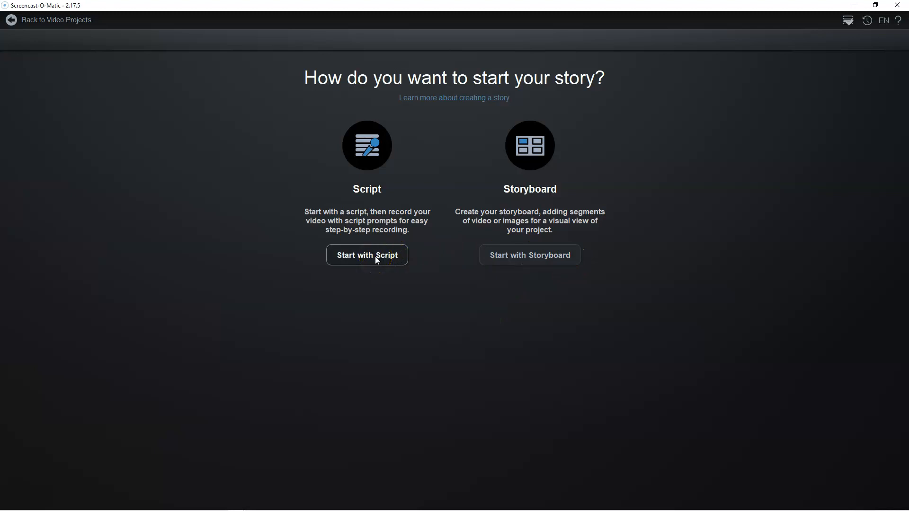
{"action": "left_click", "coordinate": [503, 256]}
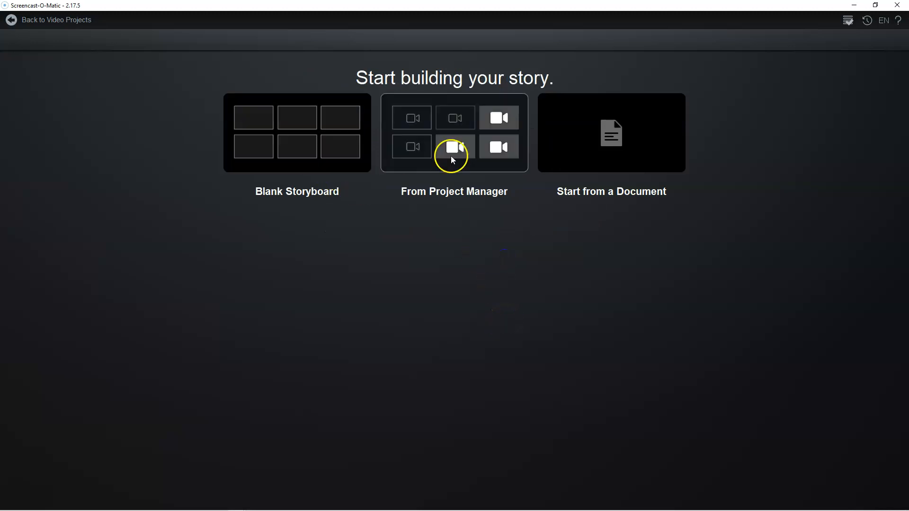
{"action": "left_click", "coordinate": [290, 195]}
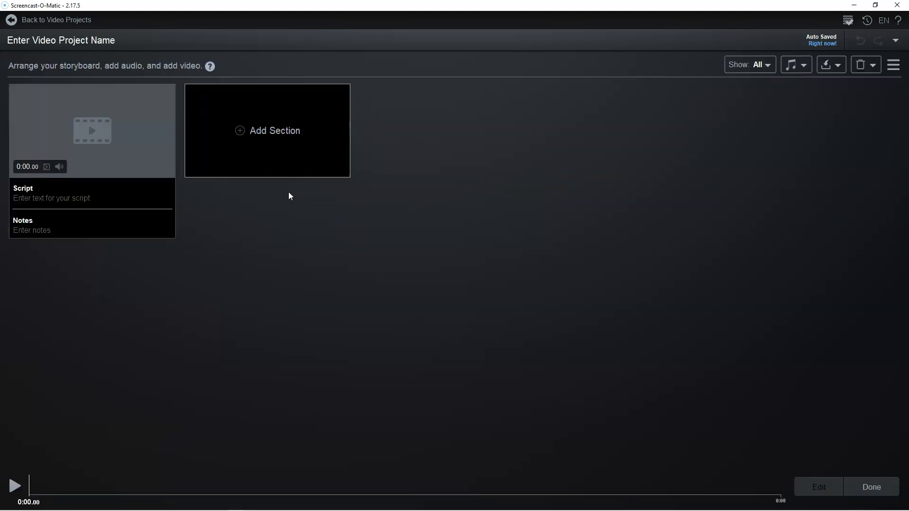
Add two sections at the end of the storyboard and insert another one directly before the second section.
{"action": "left_click", "coordinate": [239, 131]}
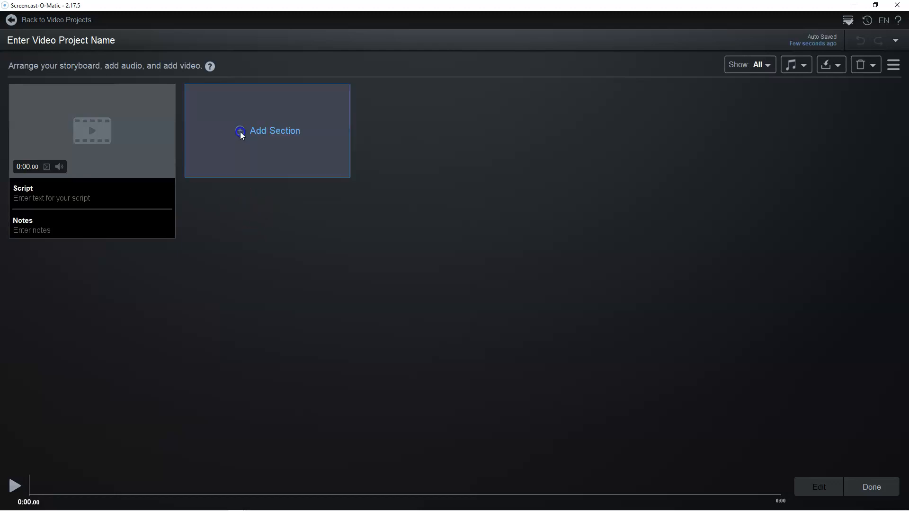
{"action": "left_click", "coordinate": [415, 138]}
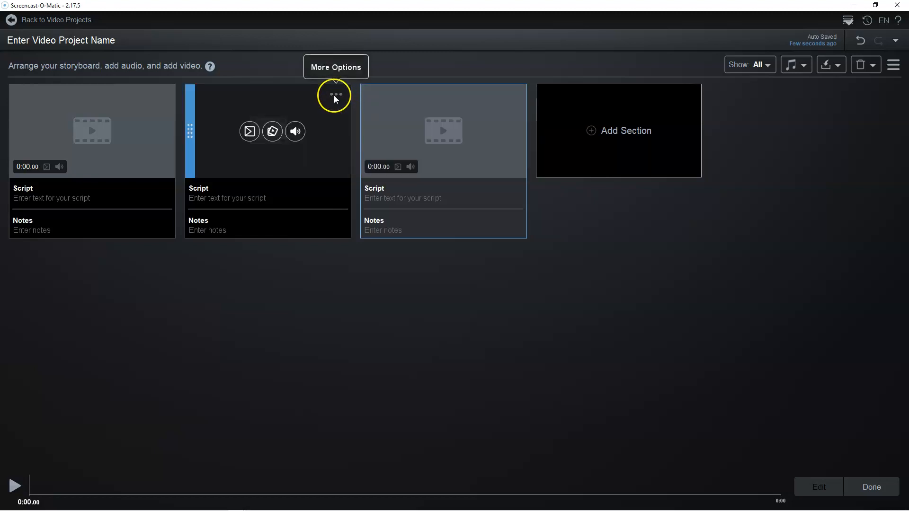
{"action": "left_click", "coordinate": [334, 95]}
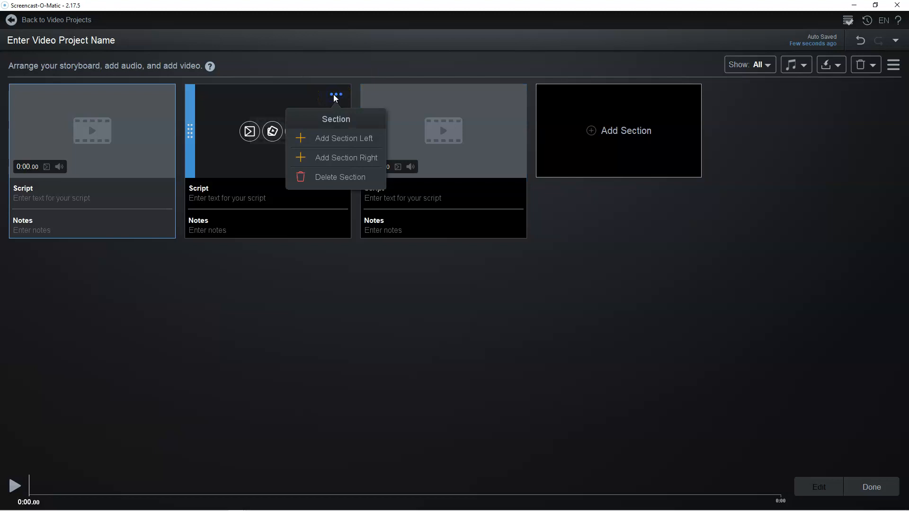
{"action": "left_click", "coordinate": [335, 139]}
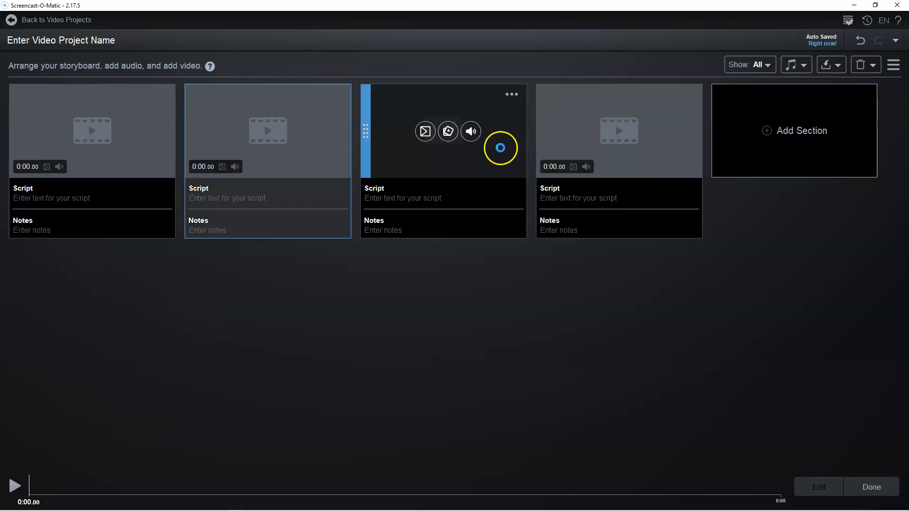
Reorder the third and fourth sections towards the second position and delete the last section.
{"action": "left_click_drag", "start_coordinate": [366, 131], "coordinate": [199, 136]}
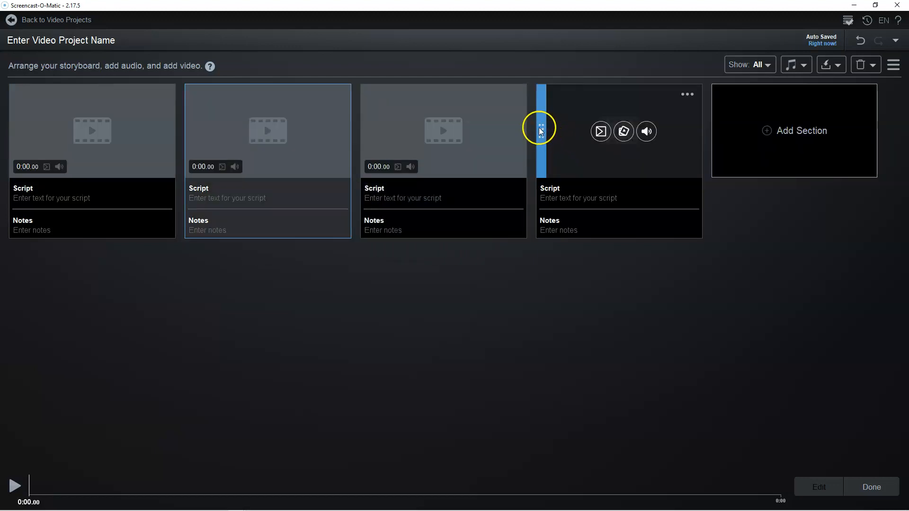
{"action": "left_click_drag", "start_coordinate": [543, 135], "coordinate": [194, 138]}
{"action": "left_click", "coordinate": [688, 95]}
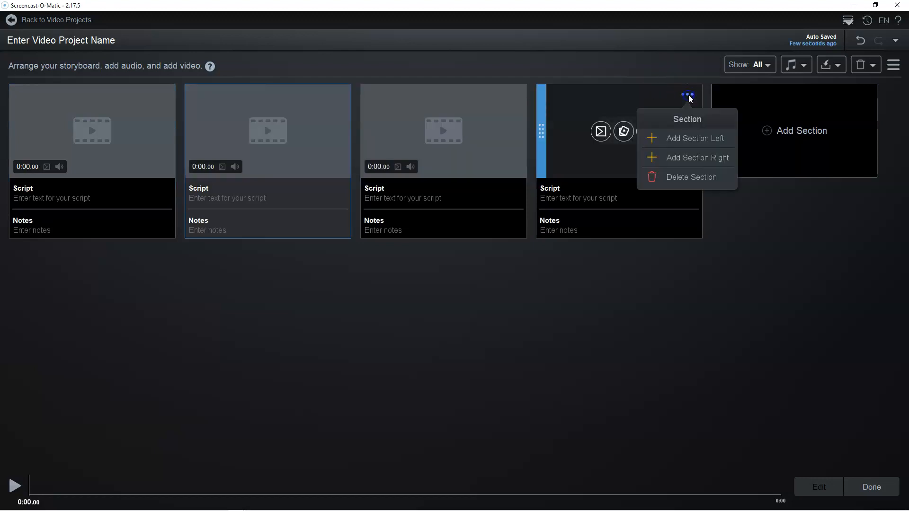
{"action": "left_click", "coordinate": [669, 176]}
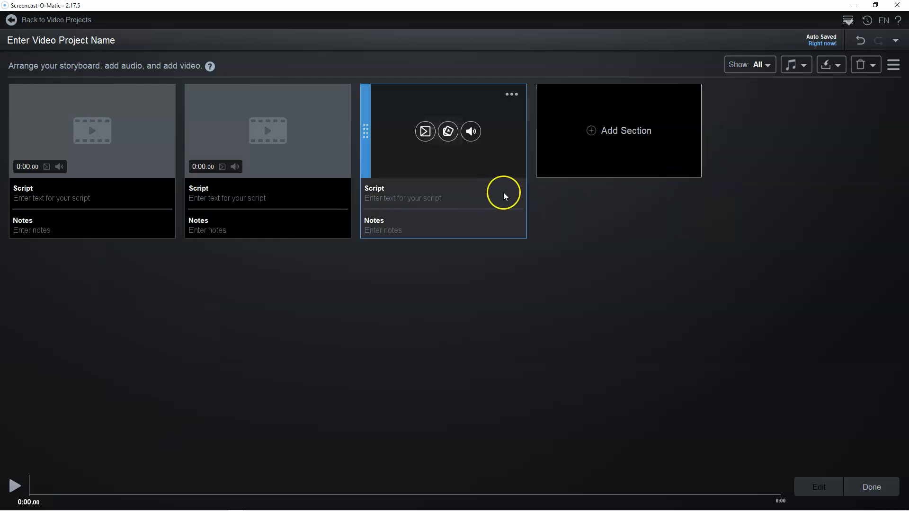
Examine the script, notes and actions columns in the script list view, and return to the storyboard view.
{"action": "left_click", "coordinate": [892, 66]}
{"action": "left_click", "coordinate": [243, 99]}
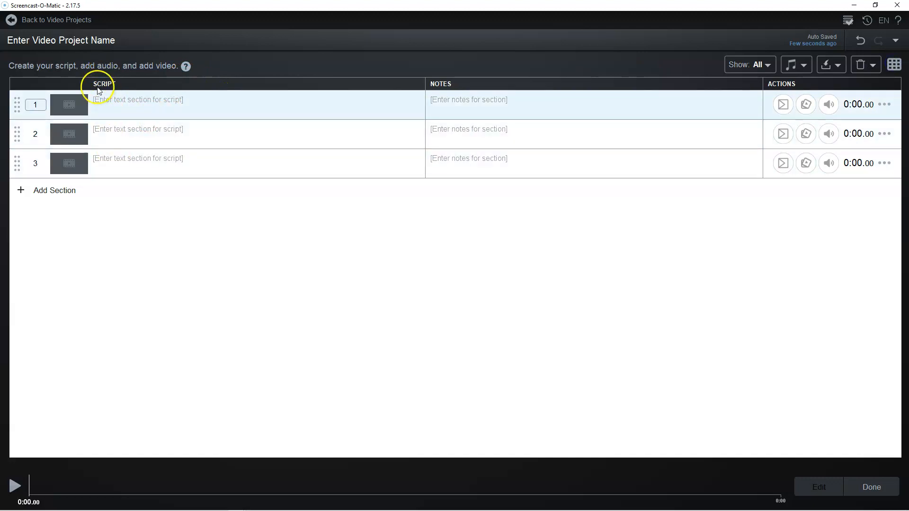
{"action": "left_click", "coordinate": [111, 94]}
{"action": "left_click", "coordinate": [107, 156]}
{"action": "left_click", "coordinate": [101, 95]}
{"action": "left_click", "coordinate": [141, 155]}
{"action": "left_click", "coordinate": [659, 95]}
{"action": "left_click", "coordinate": [894, 65]}
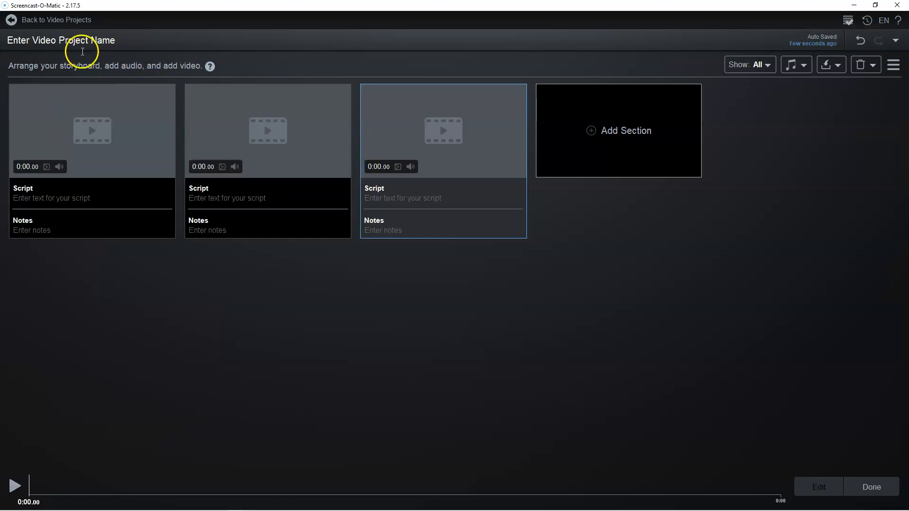
Name the video project Lekcija_1.
{"action": "mouse_move", "coordinate": [462, 118]}
{"action": "left_click", "coordinate": [119, 40]}
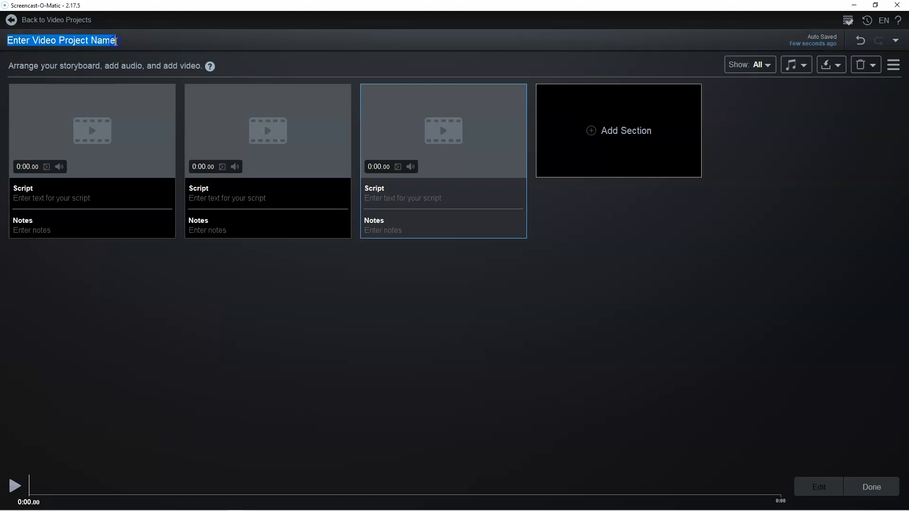
{"action": "type", "text": "Lekcija_1"}
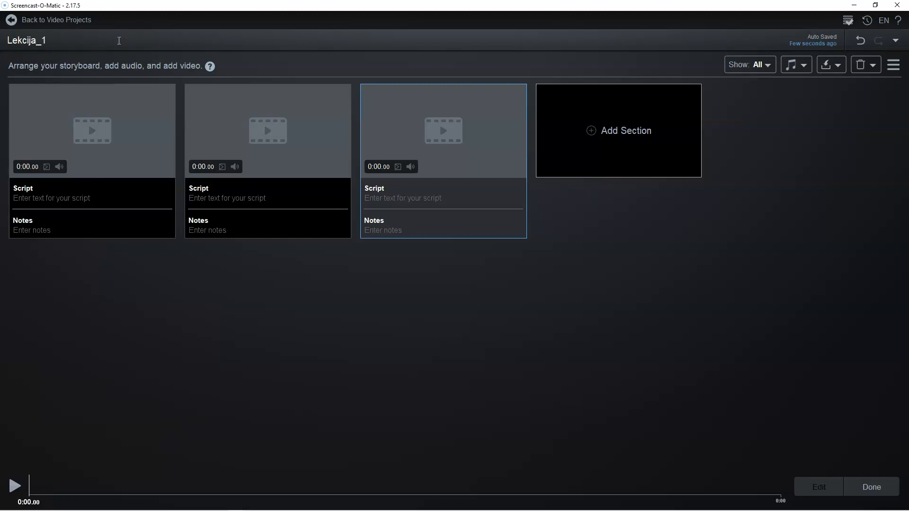
Enter the first section's script as three lines: "lfkdlsf ldfl", "fksdlfklds" and "fdfkdsl".
{"action": "mouse_move", "coordinate": [122, 179]}
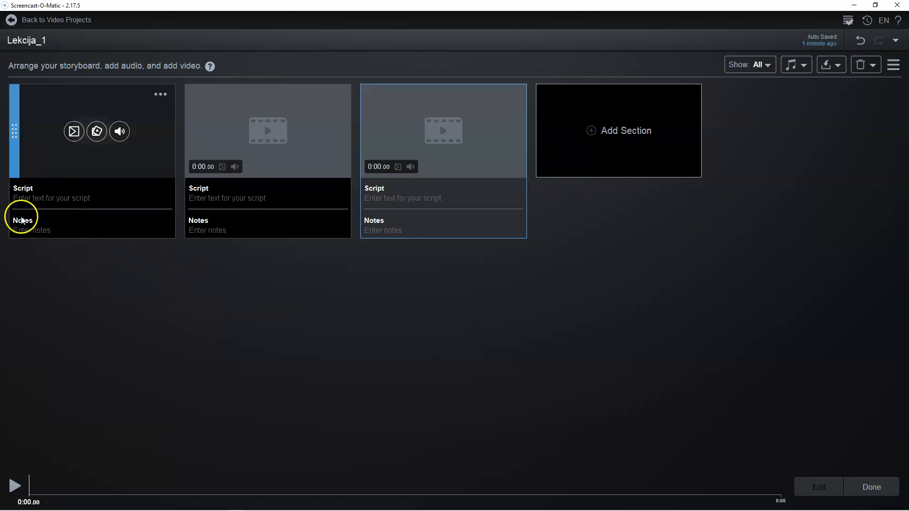
{"action": "left_click", "coordinate": [25, 202]}
{"action": "type", "text": "lfkdjsf ldfl"}
{"action": "key", "text": "Return"}
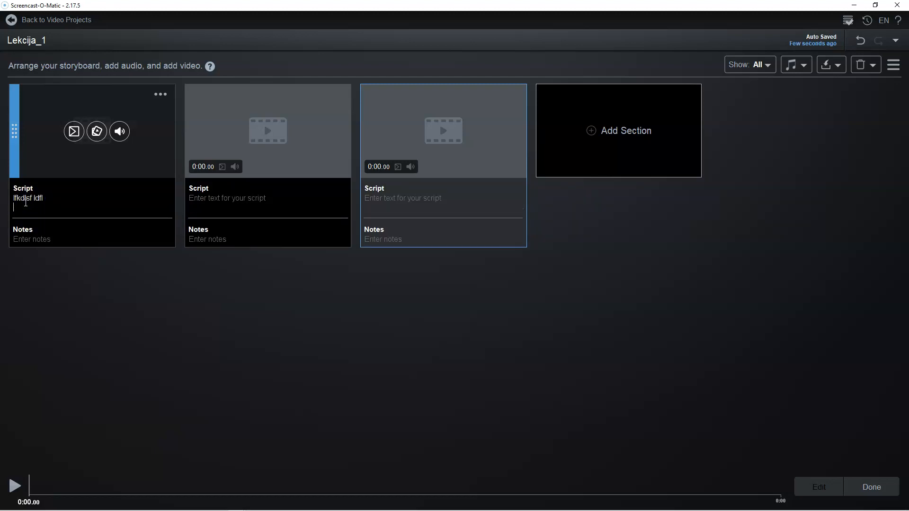
{"action": "type", "text": "fksdlfklds"}
{"action": "key", "text": "Return"}
{"action": "type", "text": "fdfkdsl"}
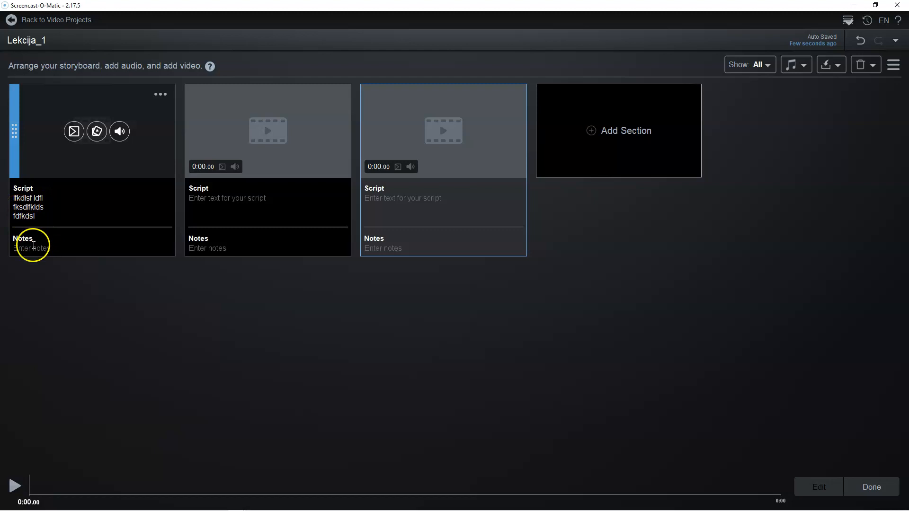
Enter the note "govoreča glava" for the first section and "posnetek zaslona" for the second section.
{"action": "left_click", "coordinate": [27, 251]}
{"action": "type", "text": "govoreča glava"}
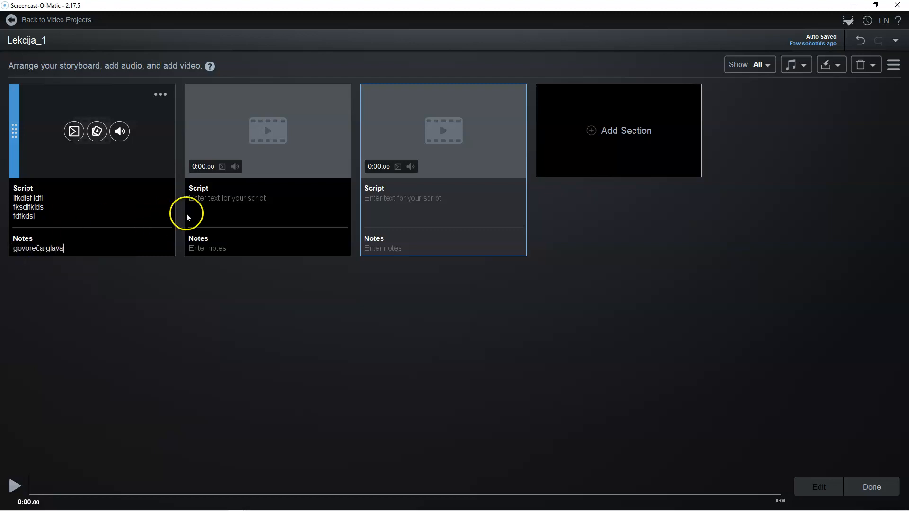
{"action": "left_click", "coordinate": [205, 251]}
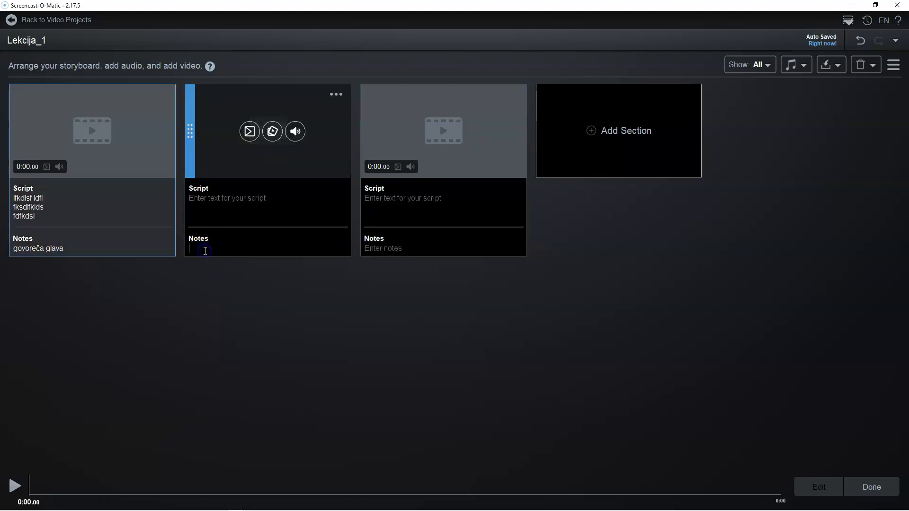
{"action": "type", "text": "posnetek zaslona"}
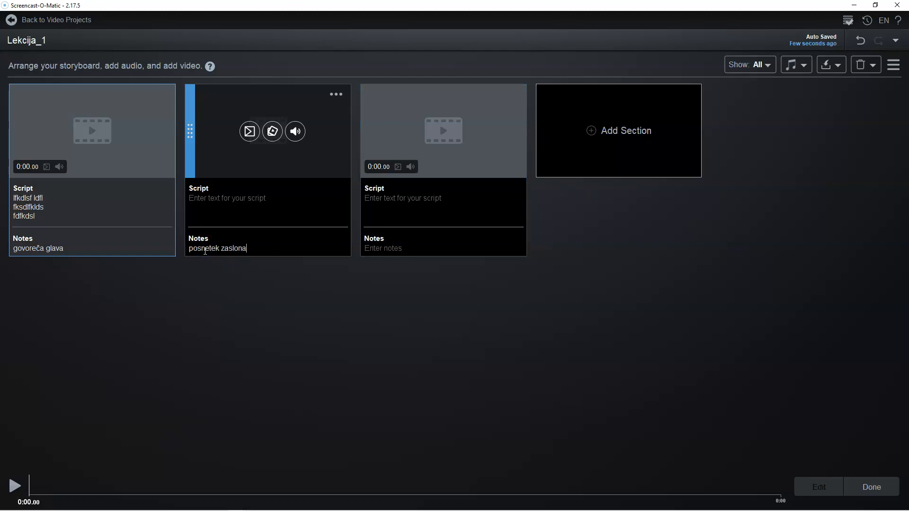
{"action": "left_click", "coordinate": [200, 199]}
{"action": "mouse_move", "coordinate": [97, 150]}
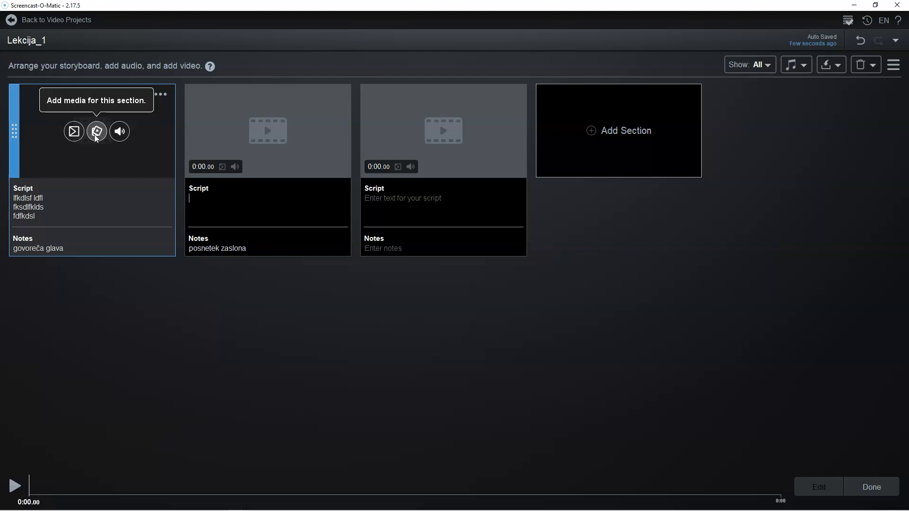
{"action": "left_click", "coordinate": [24, 498]}
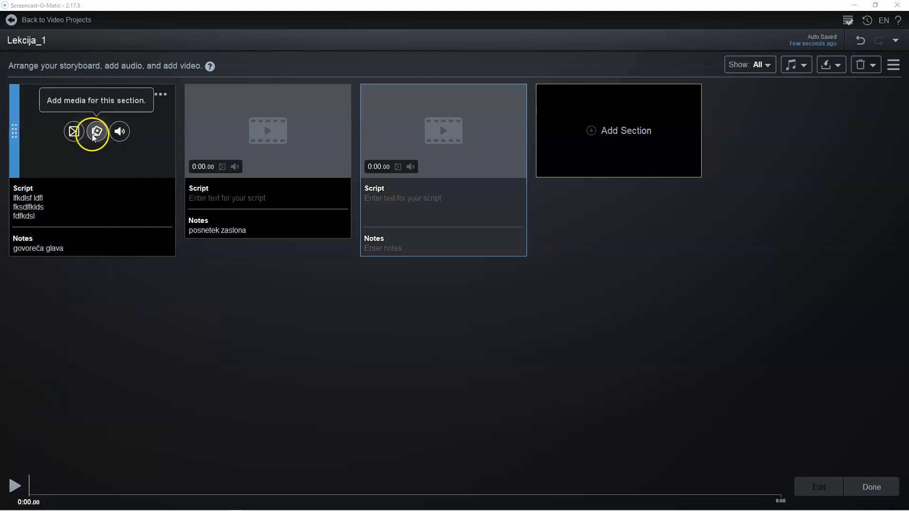
{"action": "left_click", "coordinate": [97, 134]}
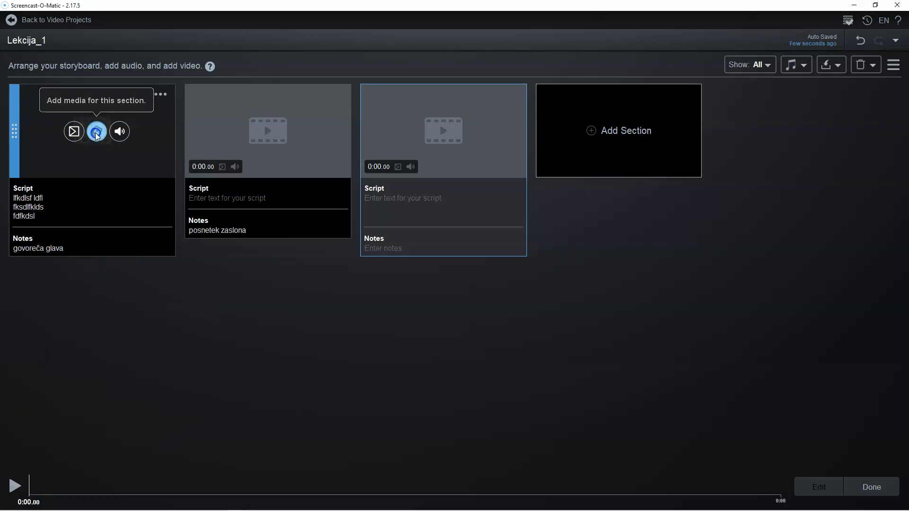
{"action": "left_click", "coordinate": [92, 199]}
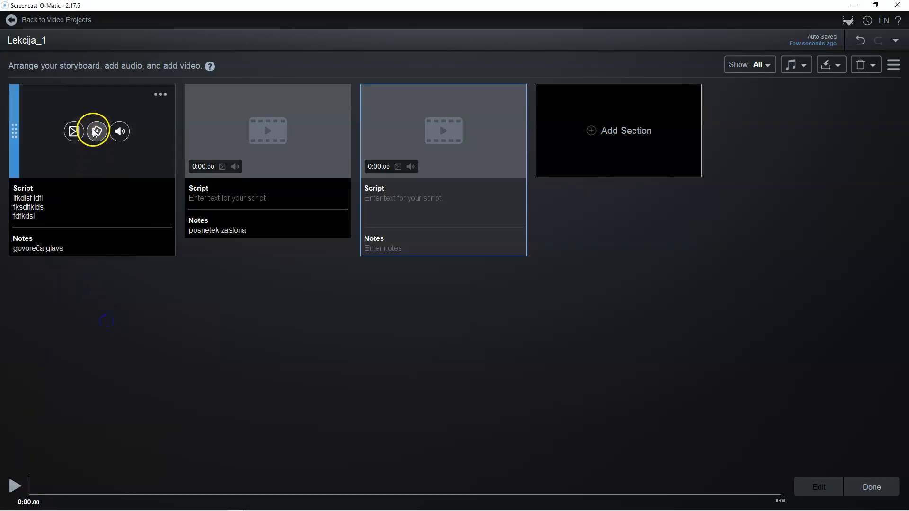
Add the recent webcam portrait image as the media of the first section.
{"action": "left_click", "coordinate": [96, 132]}
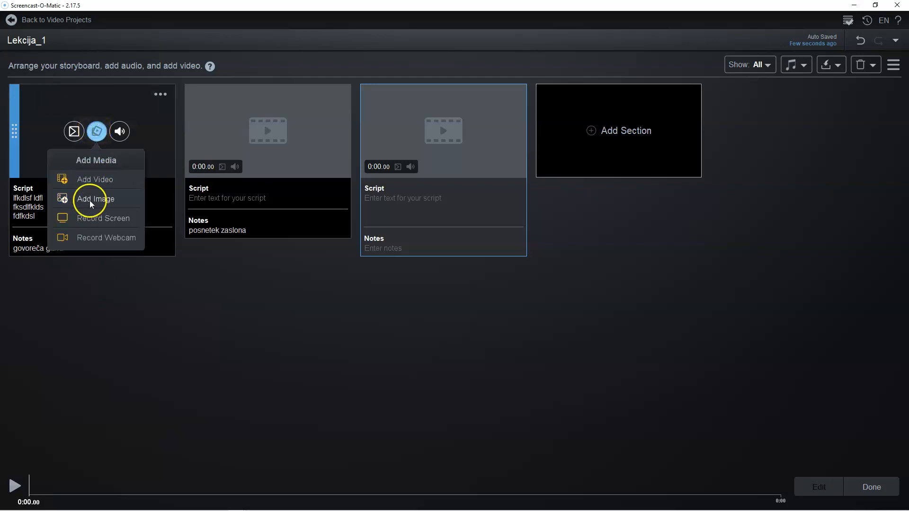
{"action": "left_click", "coordinate": [89, 200]}
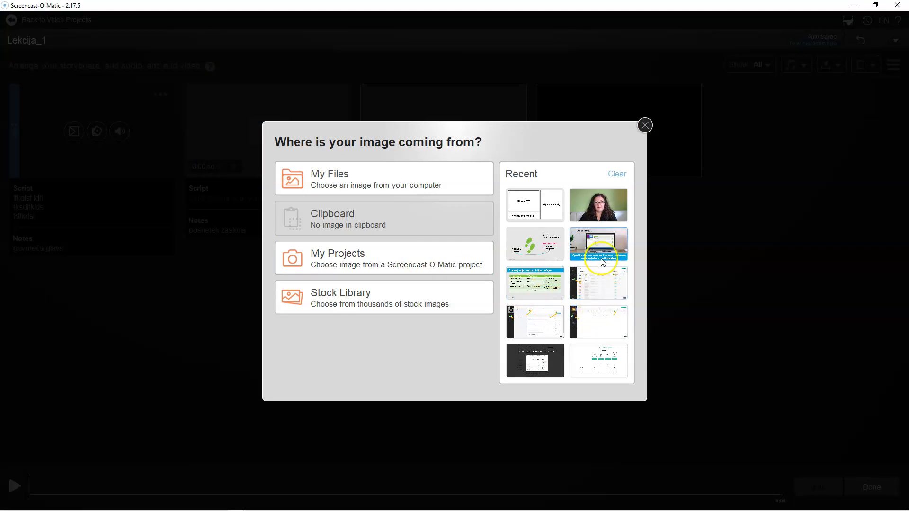
{"action": "mouse_move", "coordinate": [601, 210]}
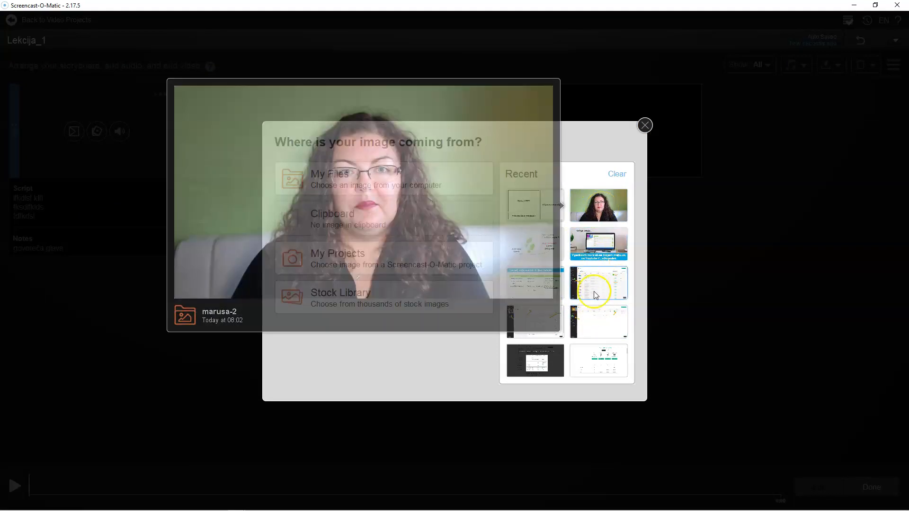
{"action": "left_click", "coordinate": [608, 207]}
{"action": "mouse_move", "coordinate": [609, 207]}
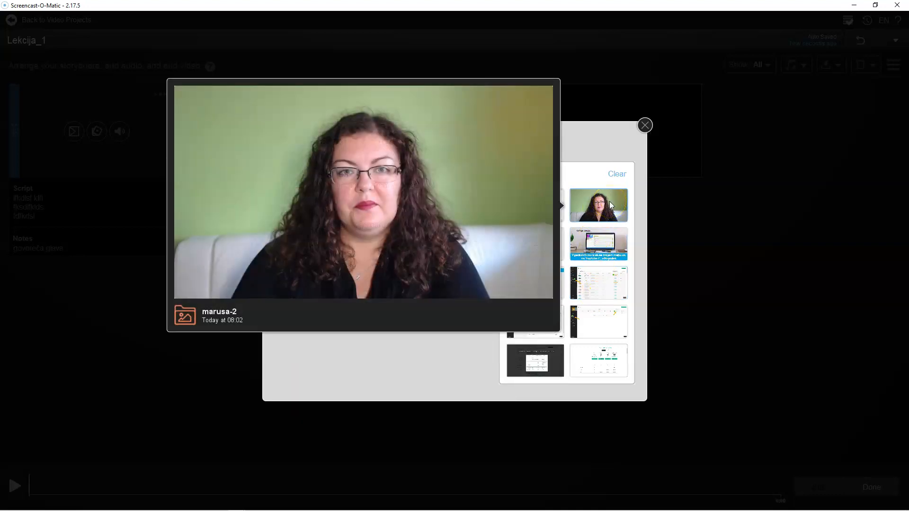
{"action": "left_click", "coordinate": [601, 203]}
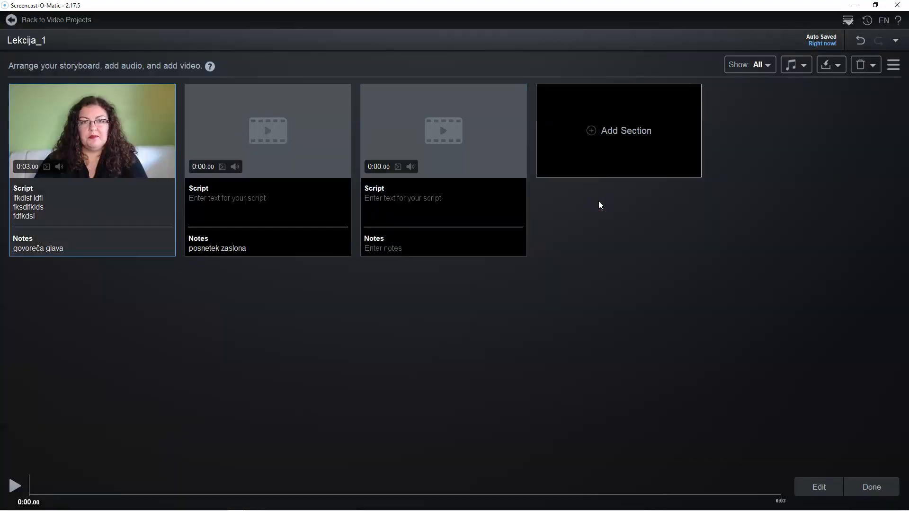
Add the recent "AKTIVEN korak" footprints image as the media of the second section.
{"action": "mouse_move", "coordinate": [258, 132]}
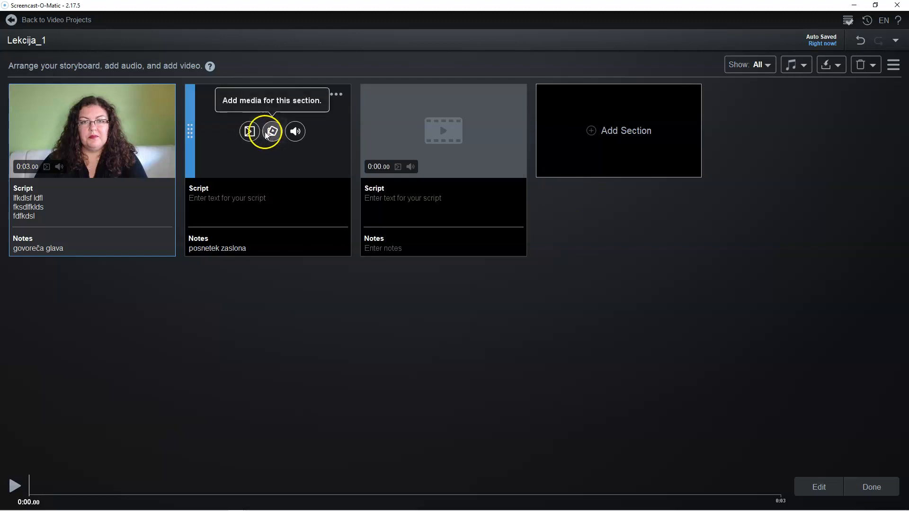
{"action": "left_click", "coordinate": [267, 133]}
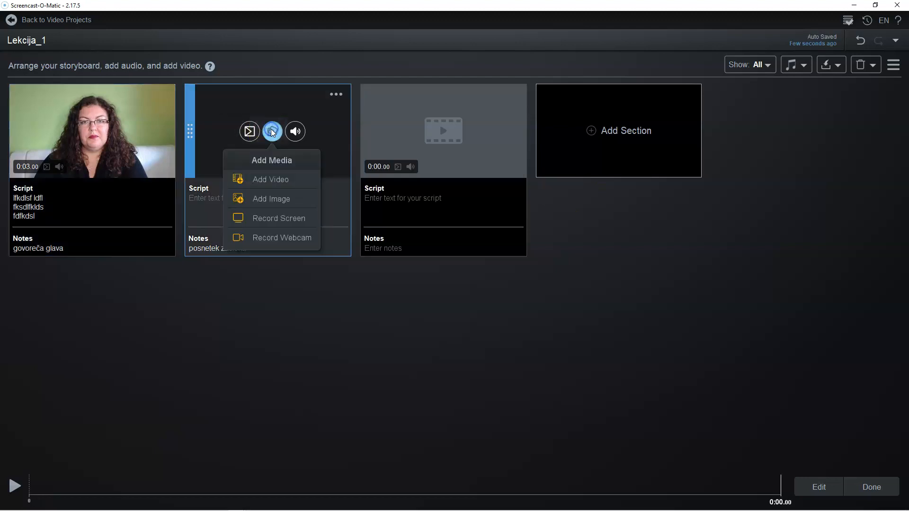
{"action": "left_click", "coordinate": [277, 199]}
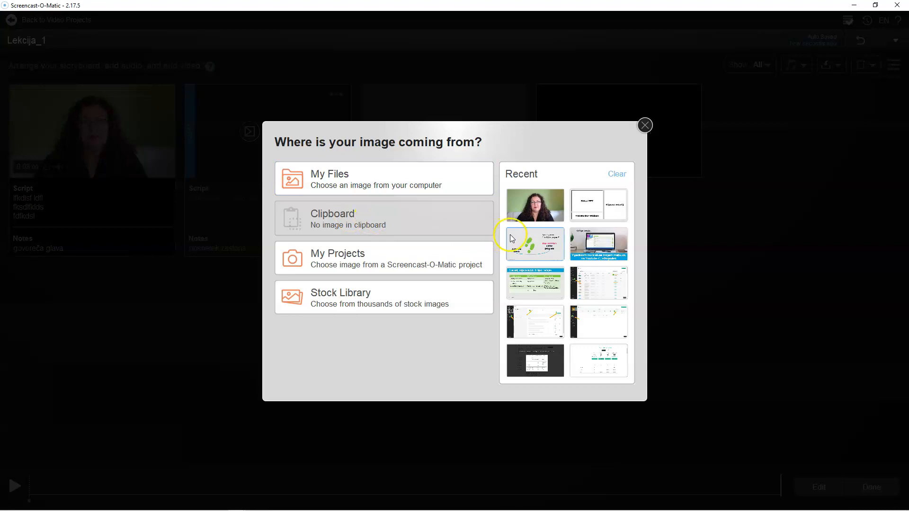
{"action": "left_click", "coordinate": [511, 238]}
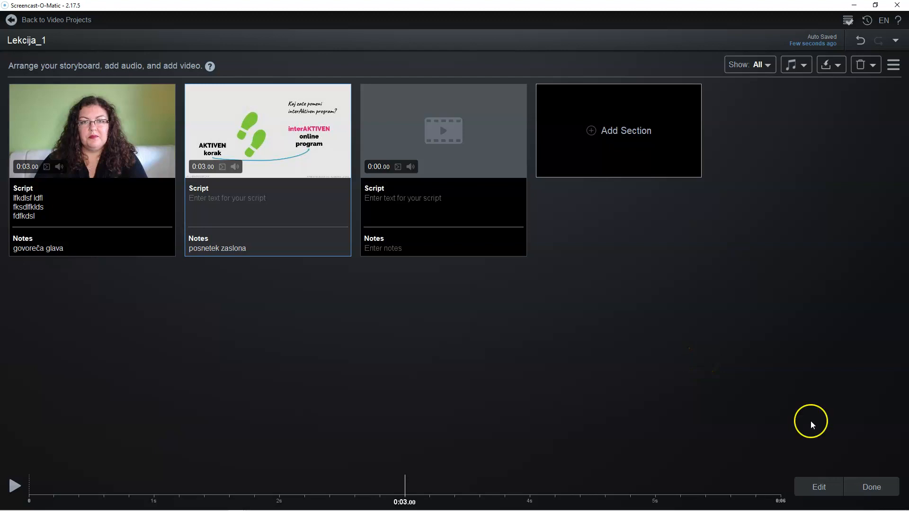
Open the Screencast-O-Matic launcher running in the background and check its screenshot shortcut.
{"action": "mouse_move", "coordinate": [805, 509]}
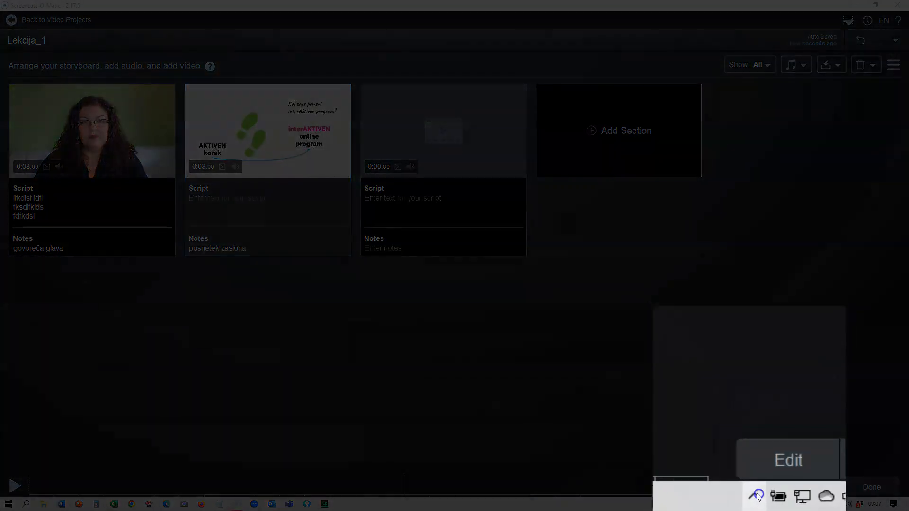
{"action": "left_click", "coordinate": [756, 495]}
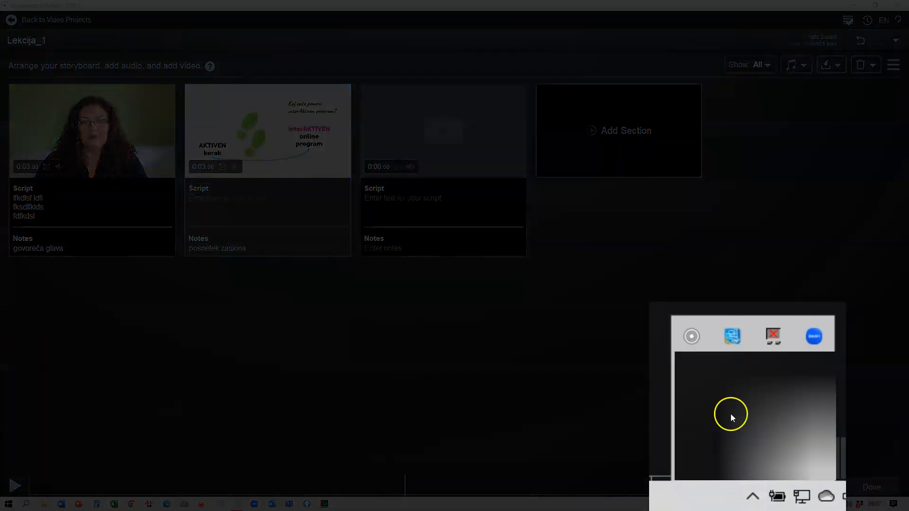
{"action": "left_click", "coordinate": [688, 337]}
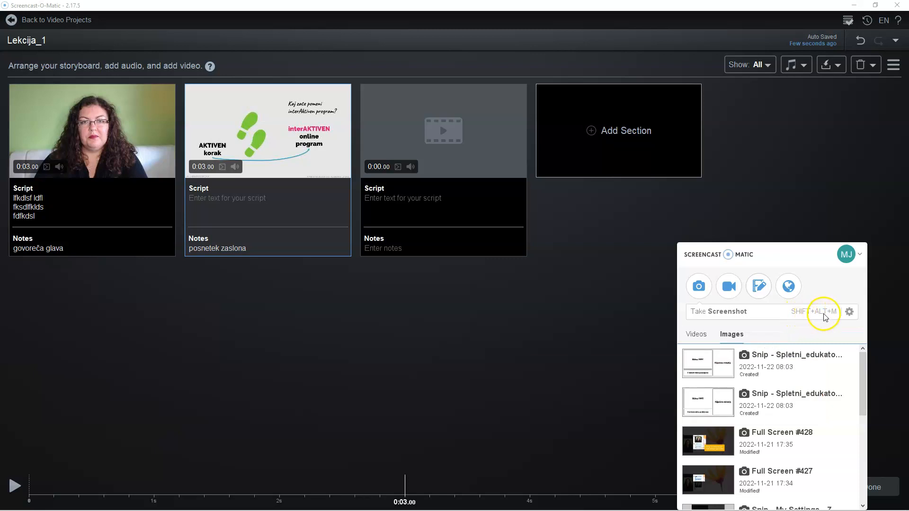
{"action": "left_click", "coordinate": [534, 337]}
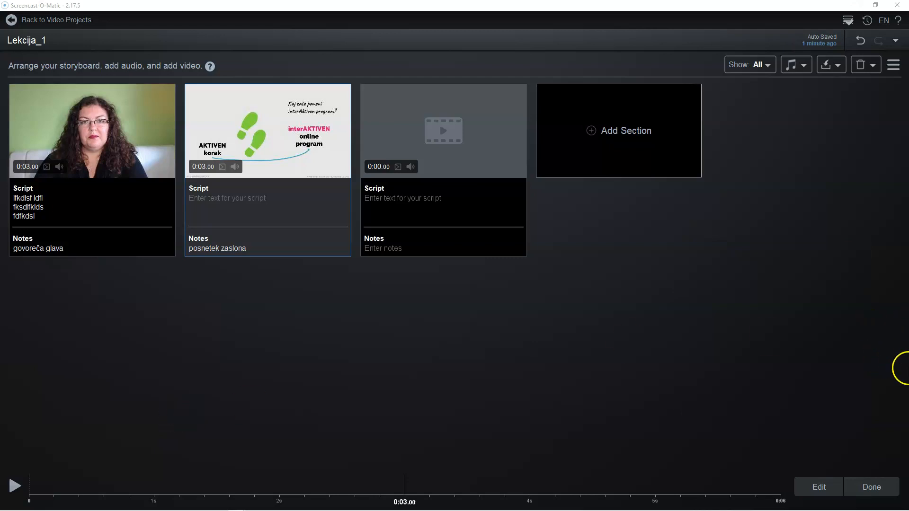
Show the desktop and capture a screenshot of the area around the pink flower.
{"action": "left_click", "coordinate": [906, 506]}
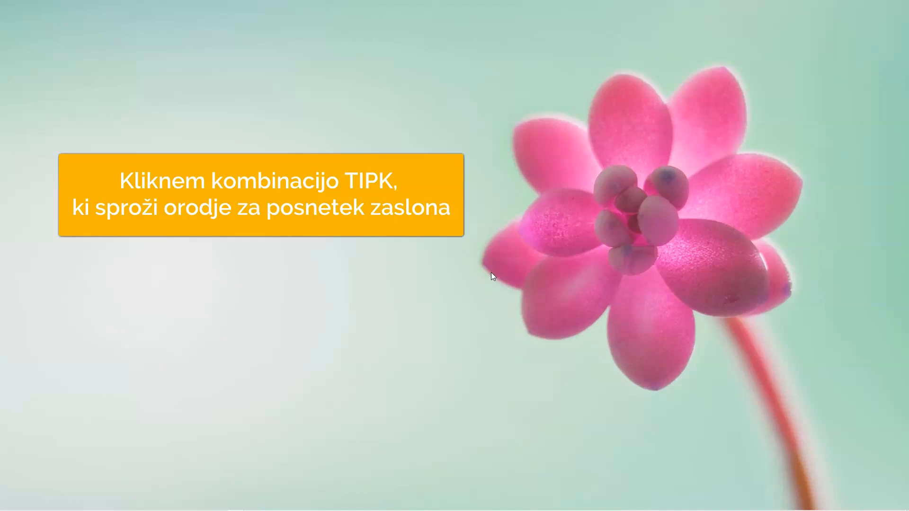
{"action": "key", "text": "Print"}
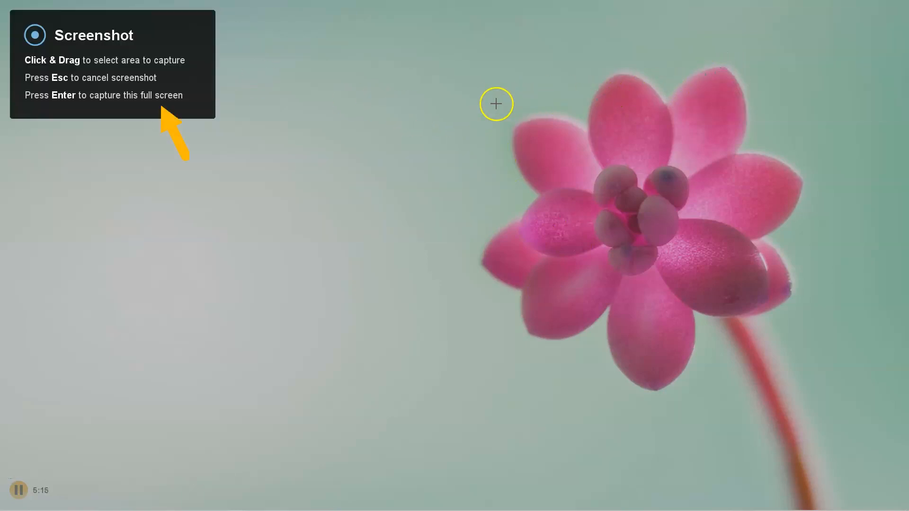
{"action": "left_click_drag", "start_coordinate": [427, 72], "coordinate": [879, 416]}
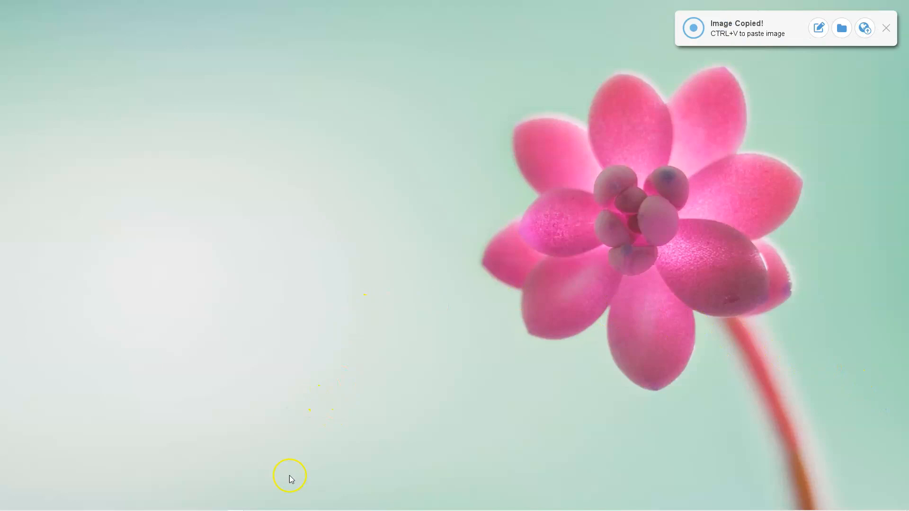
Return to the Lekcija_1 storyboard and add the copied flower screenshot from the clipboard as the third section's image.
{"action": "left_click", "coordinate": [242, 504]}
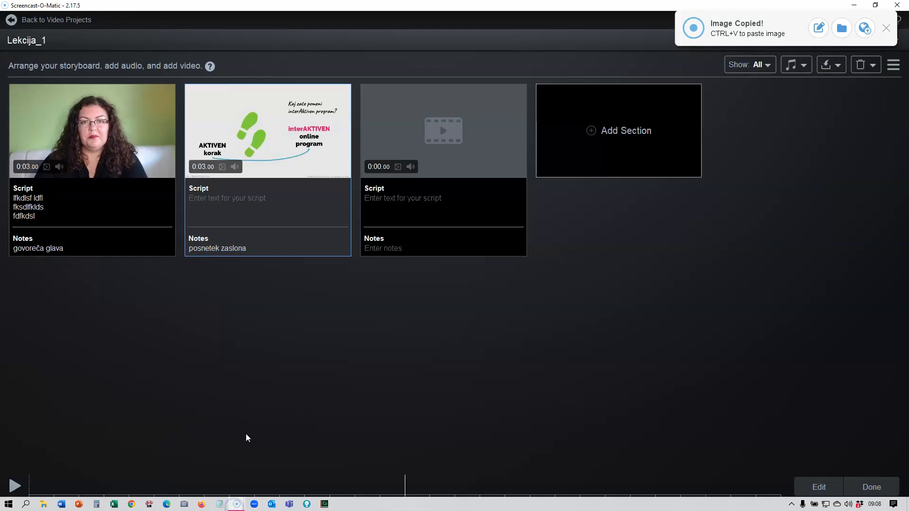
{"action": "left_click", "coordinate": [450, 189]}
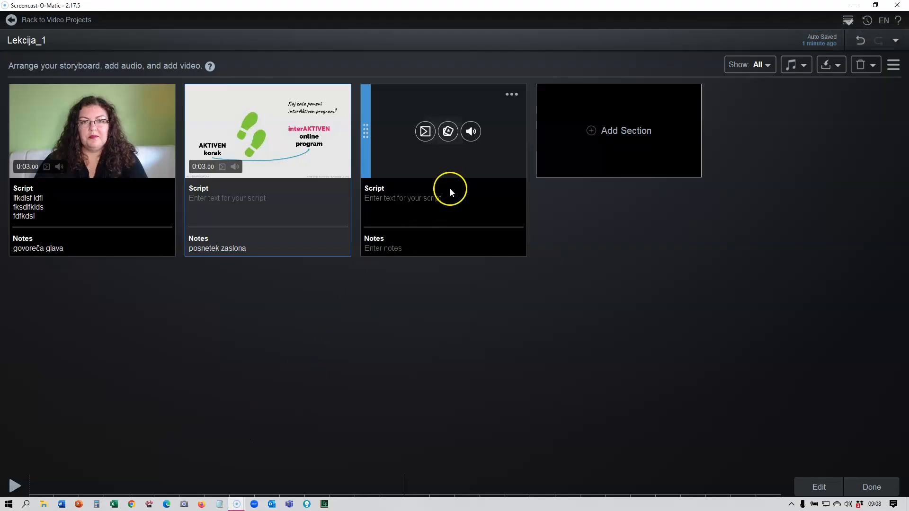
{"action": "left_click", "coordinate": [447, 134]}
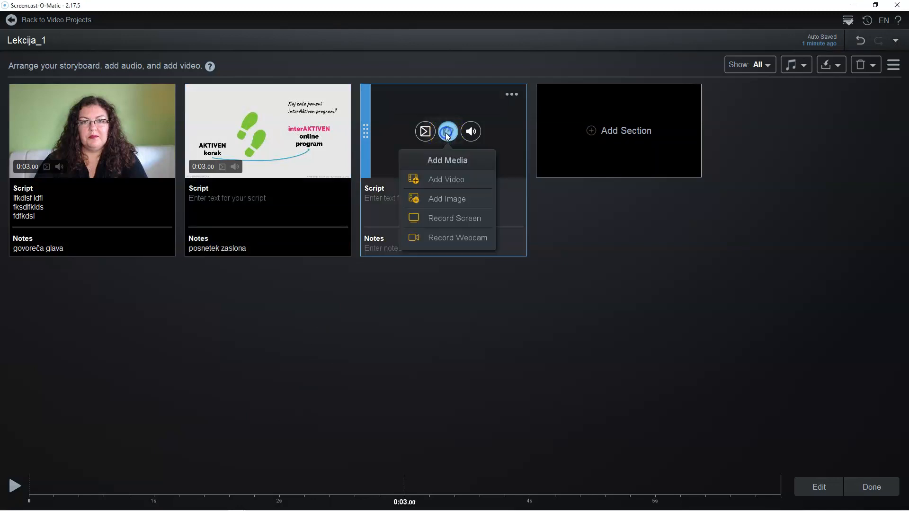
{"action": "left_click", "coordinate": [449, 199]}
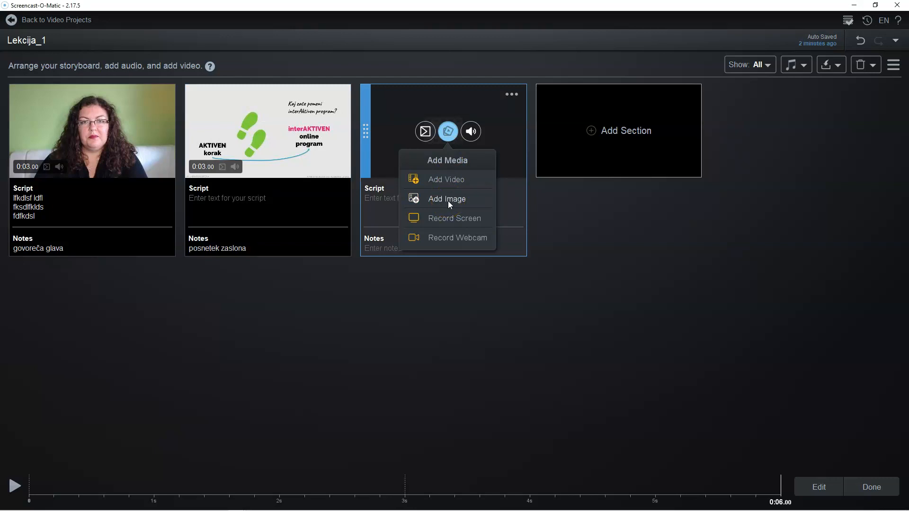
{"action": "left_click", "coordinate": [447, 200]}
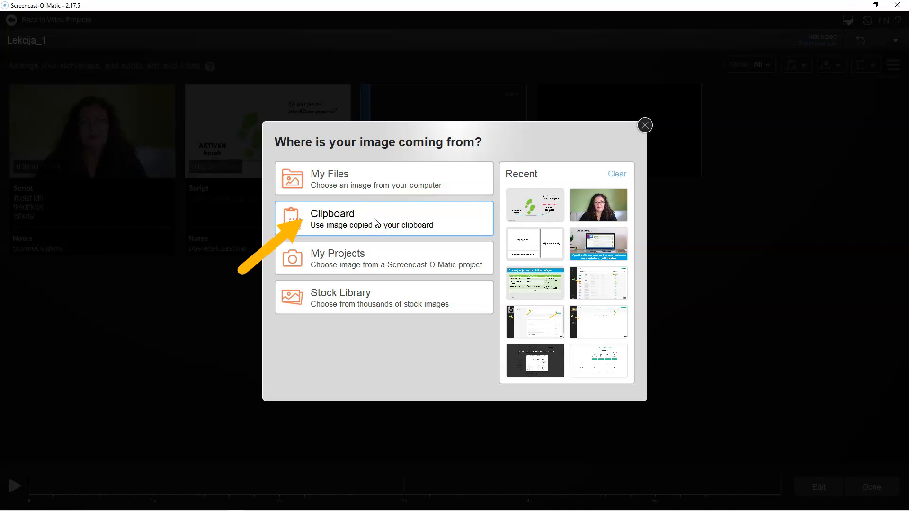
{"action": "left_click", "coordinate": [331, 222]}
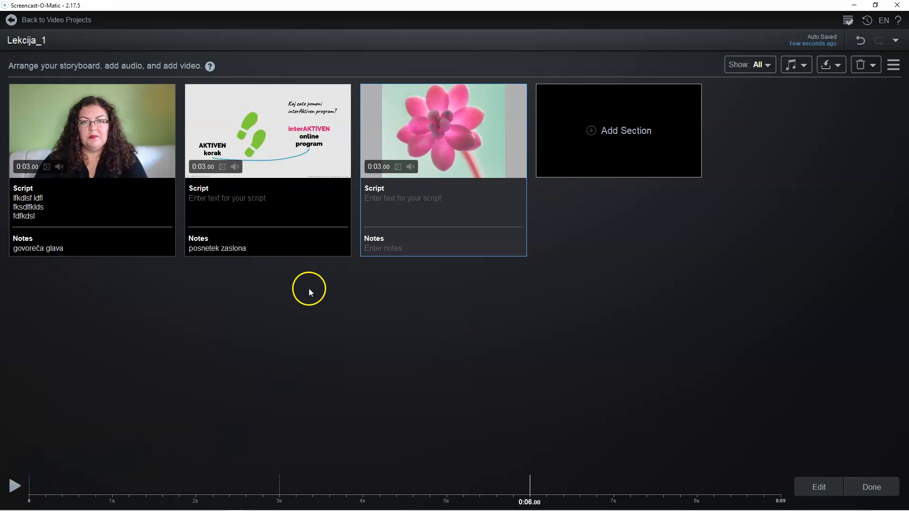
Finish the Lekcija_1 storyboard and go back to the list of video projects.
{"action": "left_click", "coordinate": [870, 488]}
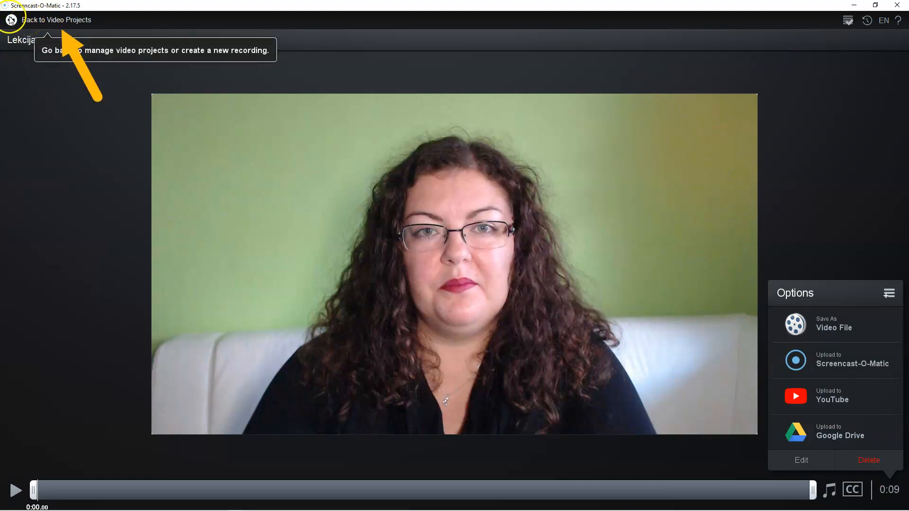
{"action": "left_click", "coordinate": [28, 21]}
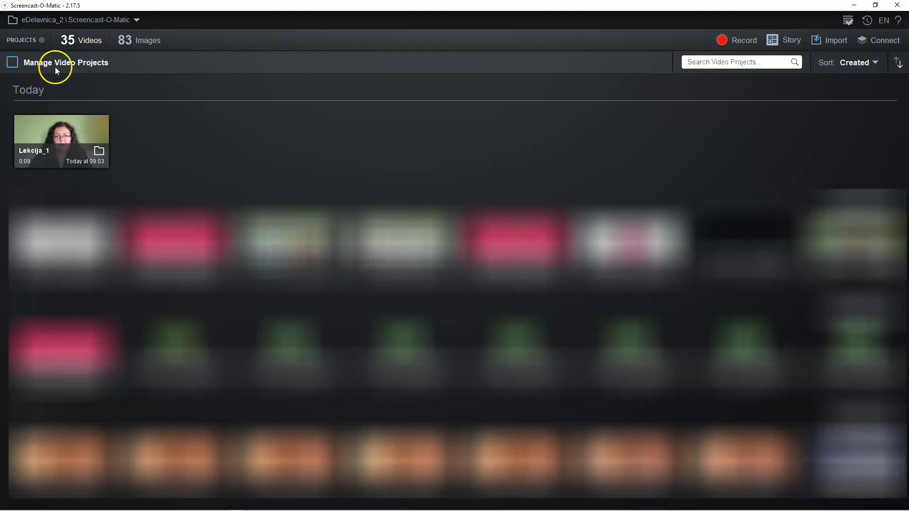